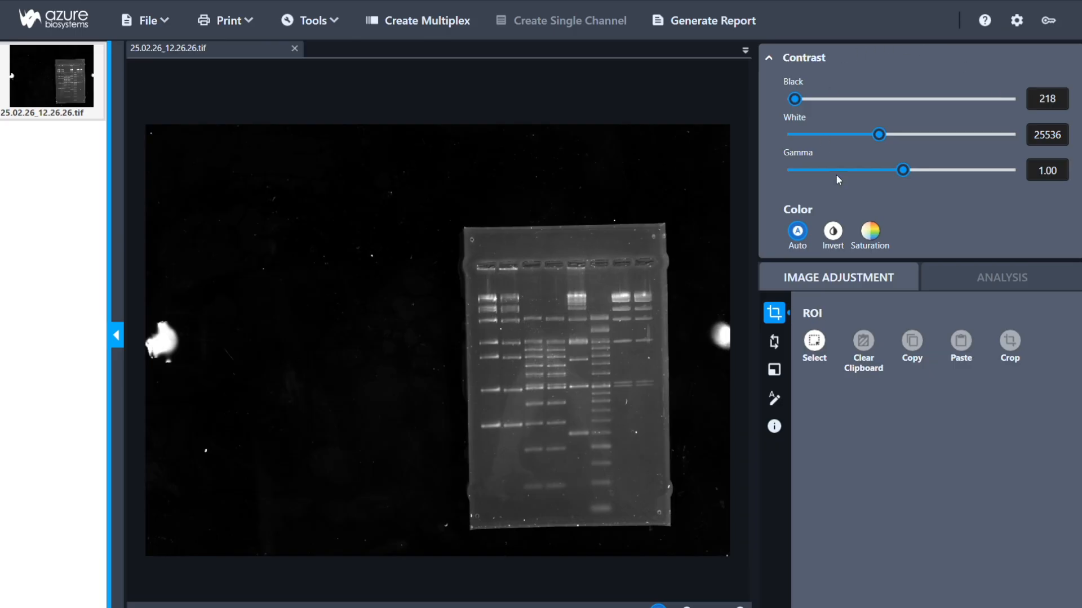
Step: Try contrast levels of 6366 black and 15802 white on the gel image, and restore its automatic contrast
{"action": "mouse_move", "coordinate": [794, 99]}
{"action": "left_mouse_down"}
{"action": "mouse_move", "coordinate": [831, 99]}
{"action": "mouse_move", "coordinate": [809, 110]}
{"action": "left_mouse_up"}
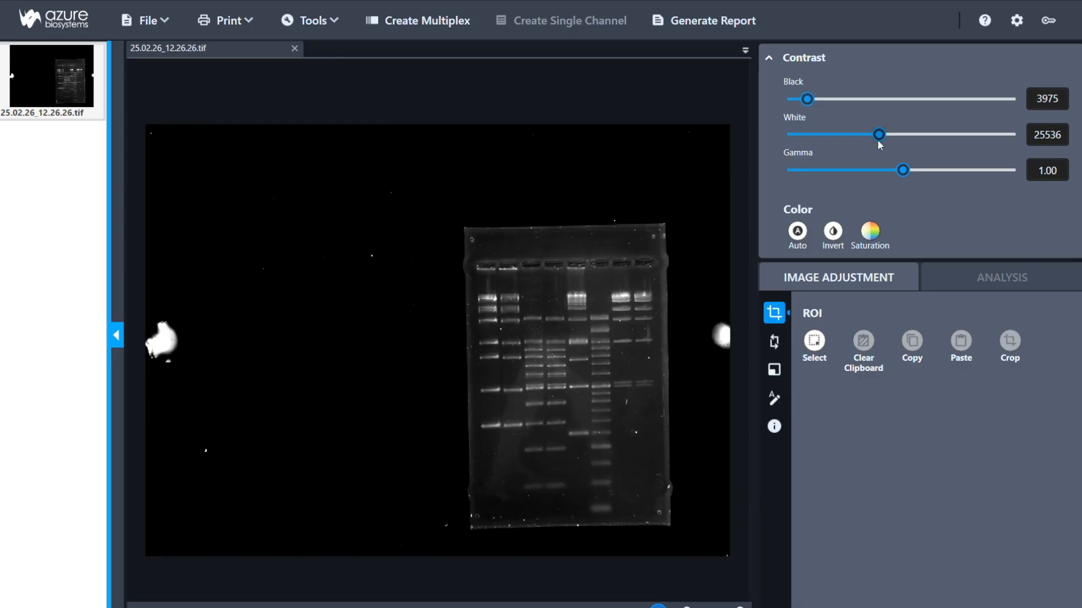
{"action": "left_click_drag", "start_coordinate": [880, 139], "coordinate": [858, 142]}
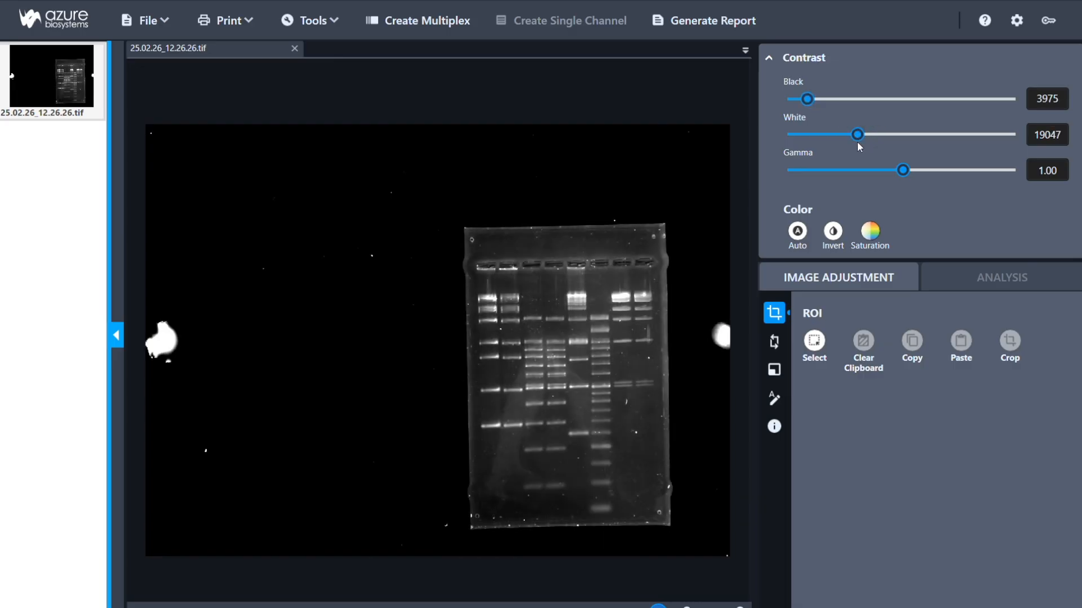
{"action": "left_click_drag", "start_coordinate": [809, 103], "coordinate": [811, 102]}
{"action": "left_click_drag", "start_coordinate": [858, 139], "coordinate": [850, 145]}
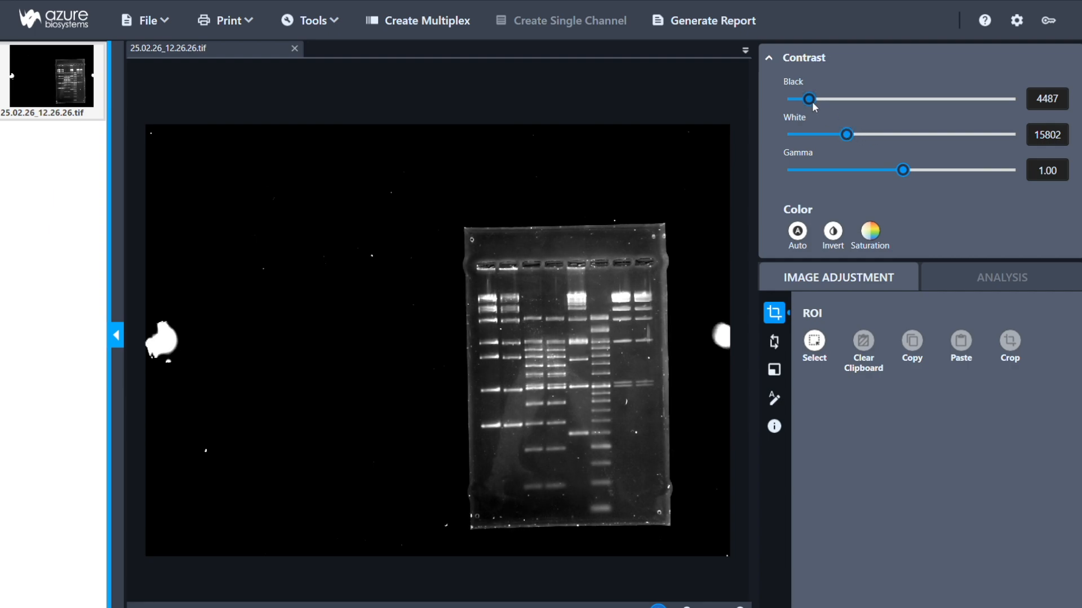
{"action": "left_click_drag", "start_coordinate": [809, 99], "coordinate": [815, 102]}
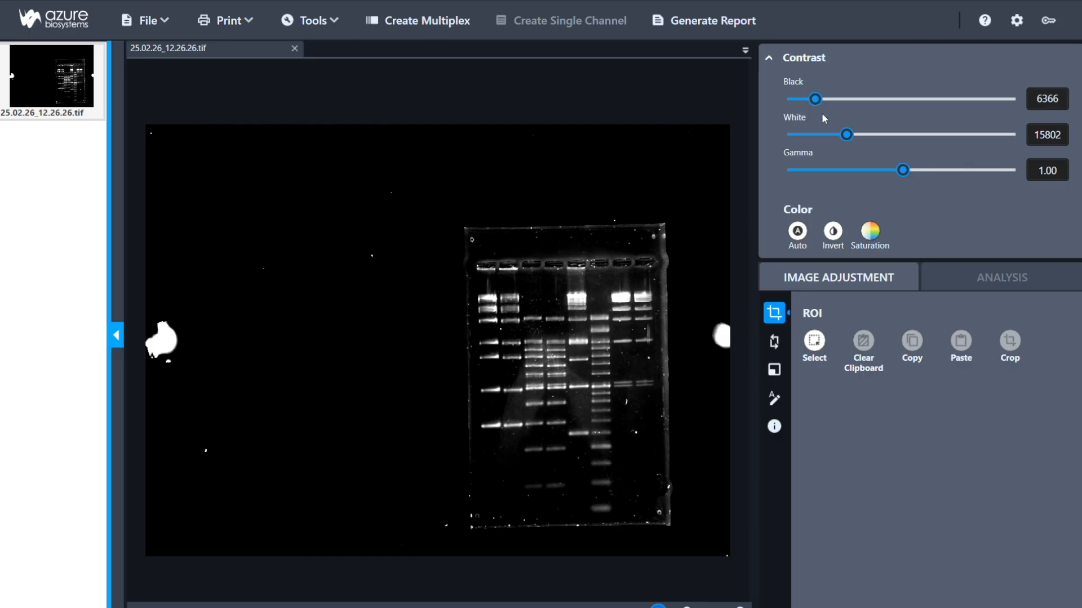
{"action": "mouse_move", "coordinate": [906, 173]}
{"action": "left_mouse_down"}
{"action": "mouse_move", "coordinate": [885, 171]}
{"action": "mouse_move", "coordinate": [907, 177]}
{"action": "left_mouse_up"}
{"action": "left_click", "coordinate": [798, 232]}
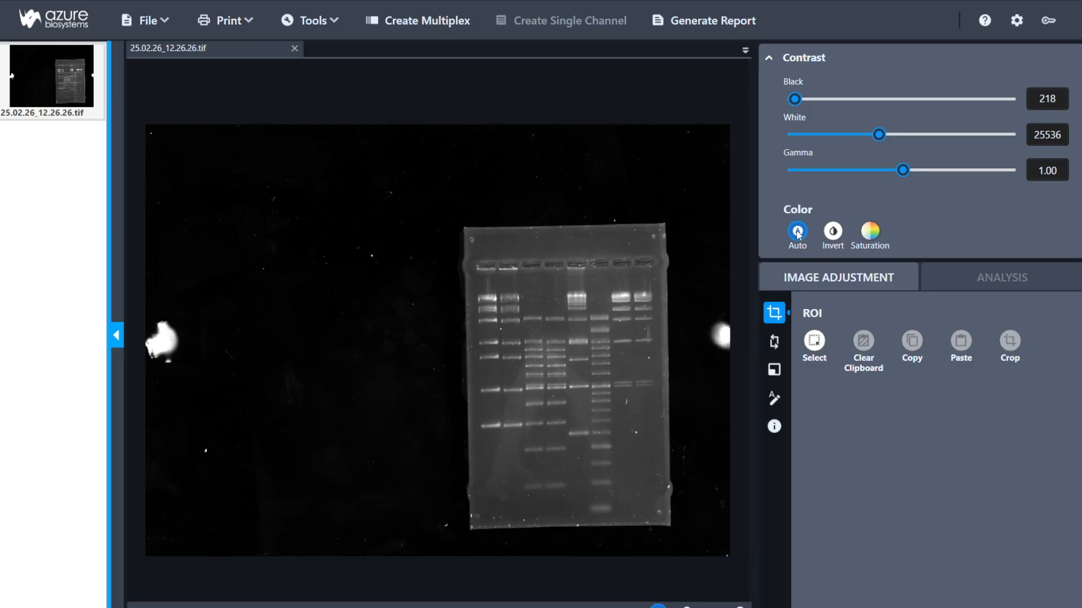
Step: Set the gel image's contrast to a black level of 5341 and a white level of 22804
{"action": "left_click_drag", "start_coordinate": [794, 103], "coordinate": [812, 103]}
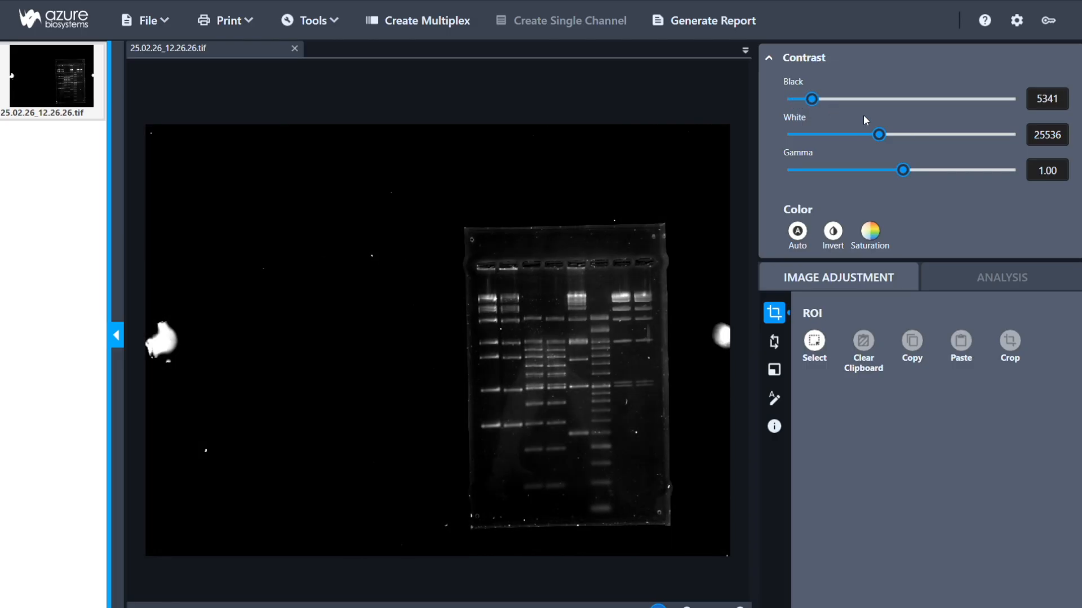
{"action": "left_click_drag", "start_coordinate": [880, 136], "coordinate": [871, 136]}
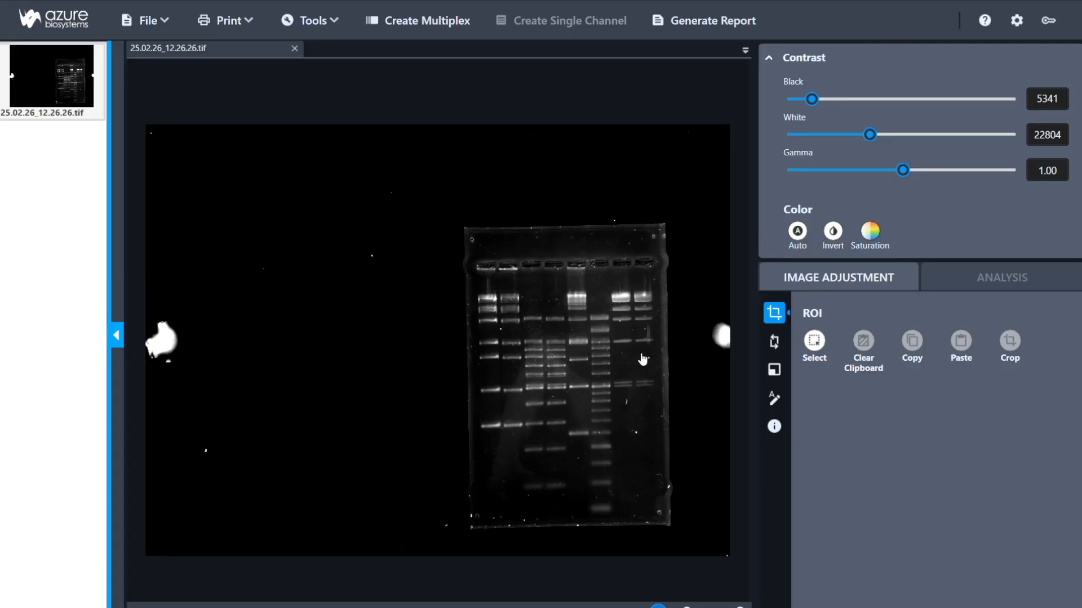
Step: Preview the gel image with inverted colors and with the saturation display, and return to the normal display
{"action": "left_click", "coordinate": [834, 232]}
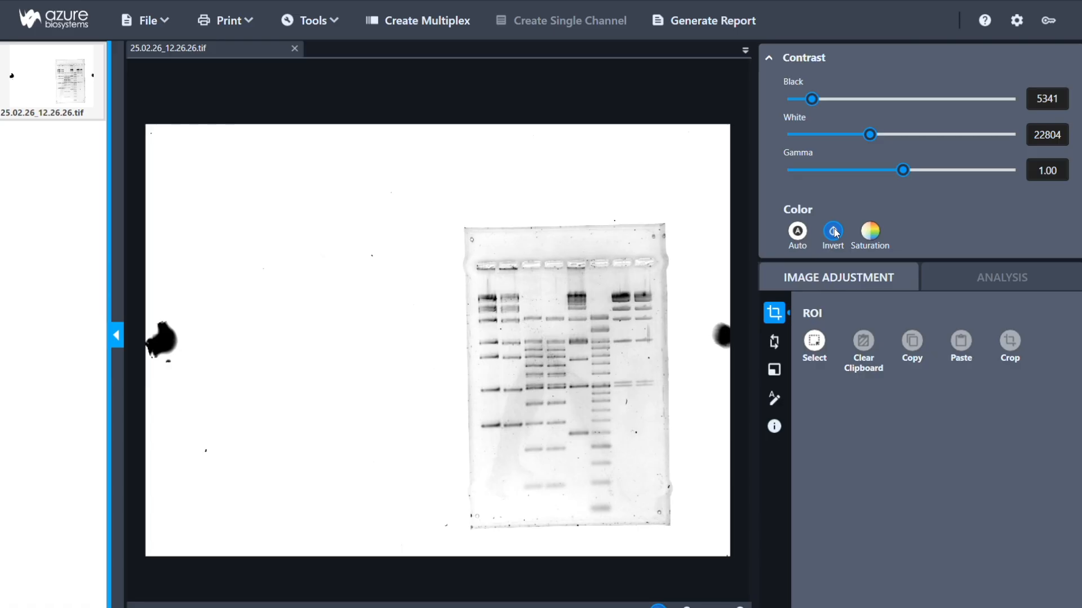
{"action": "left_click", "coordinate": [829, 237]}
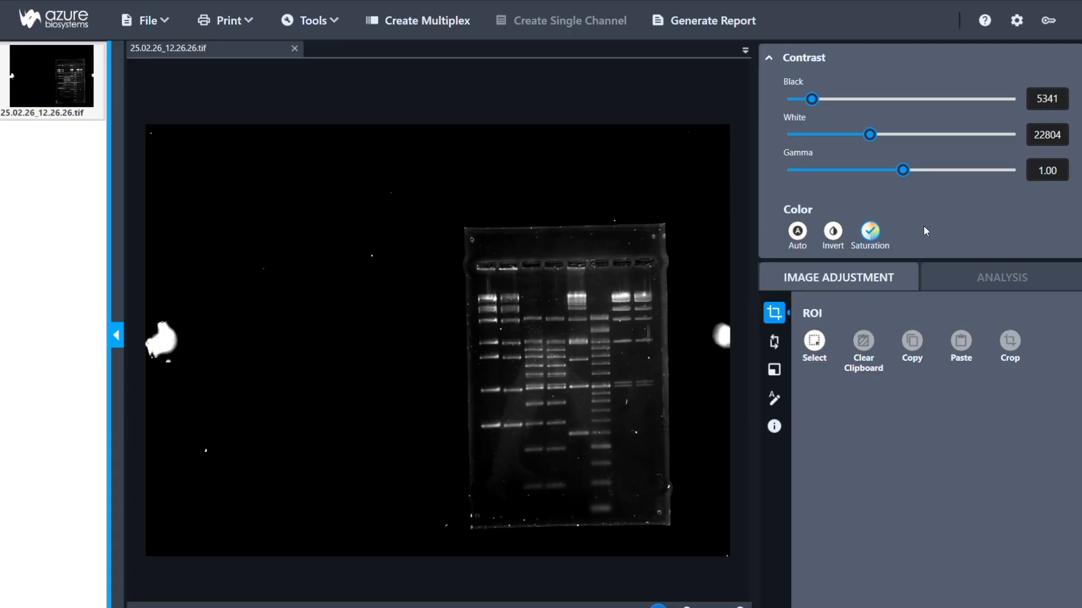
{"action": "left_click", "coordinate": [871, 234]}
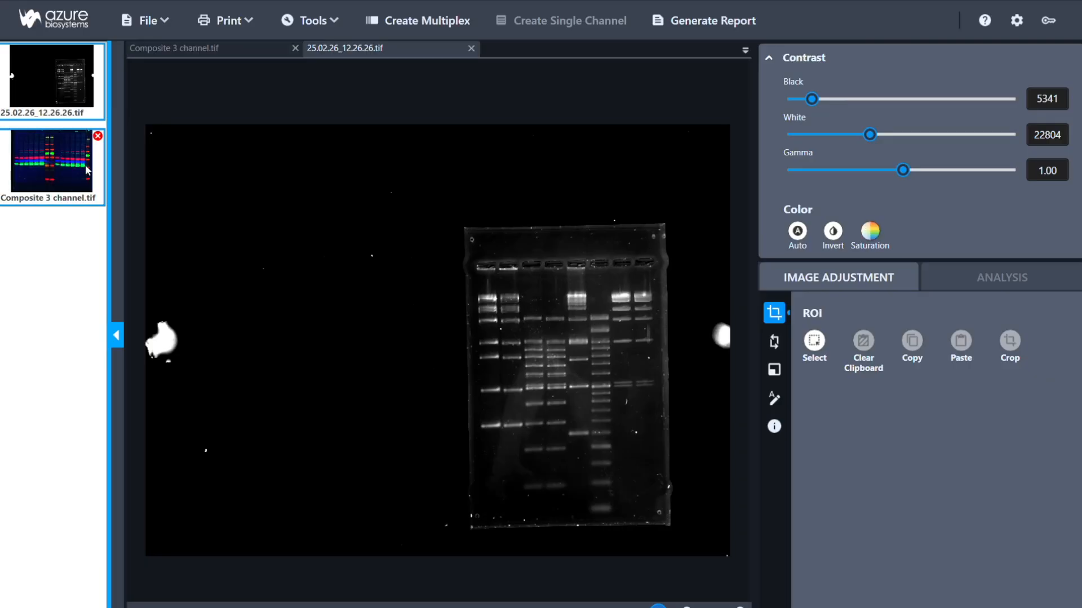
Step: In Composite 3 channel.tif, exclude the blue channel from contrast adjustment and set the white level to 60879
{"action": "left_click", "coordinate": [87, 170]}
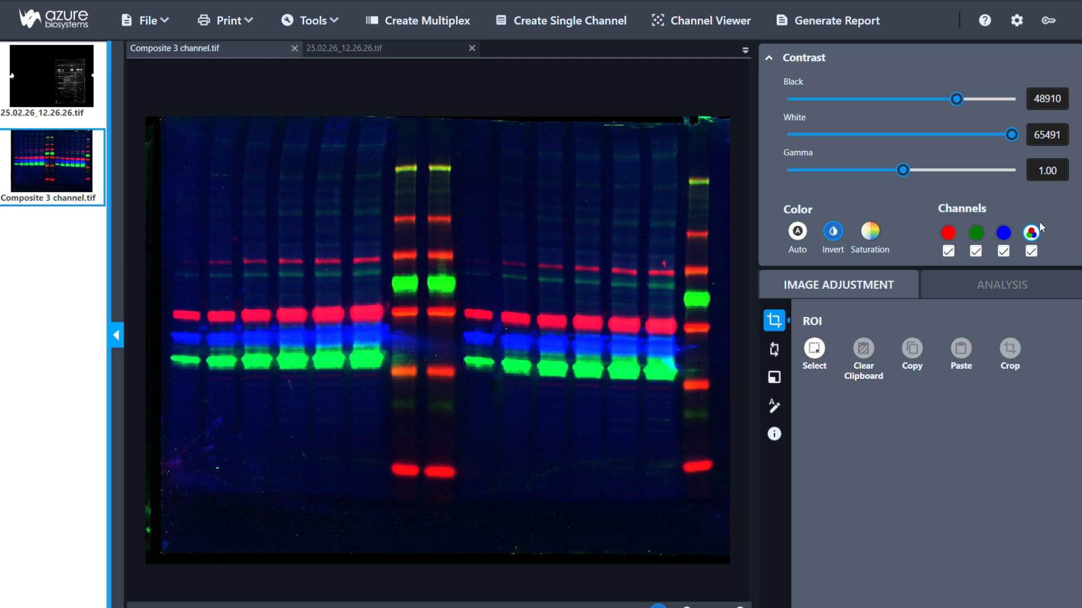
{"action": "left_click", "coordinate": [1003, 251]}
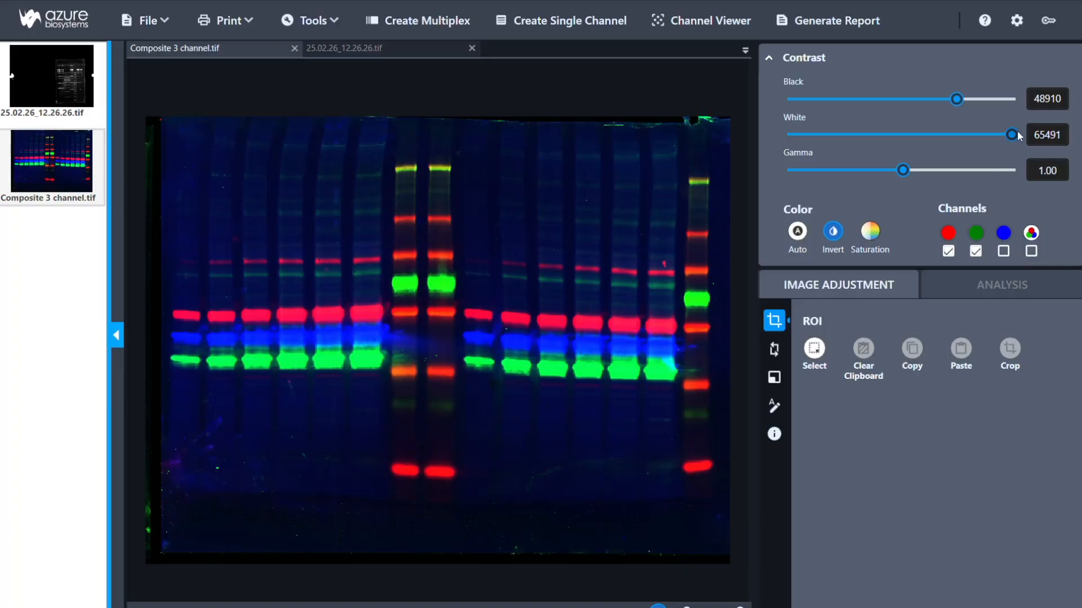
{"action": "left_click_drag", "start_coordinate": [1011, 135], "coordinate": [997, 138]}
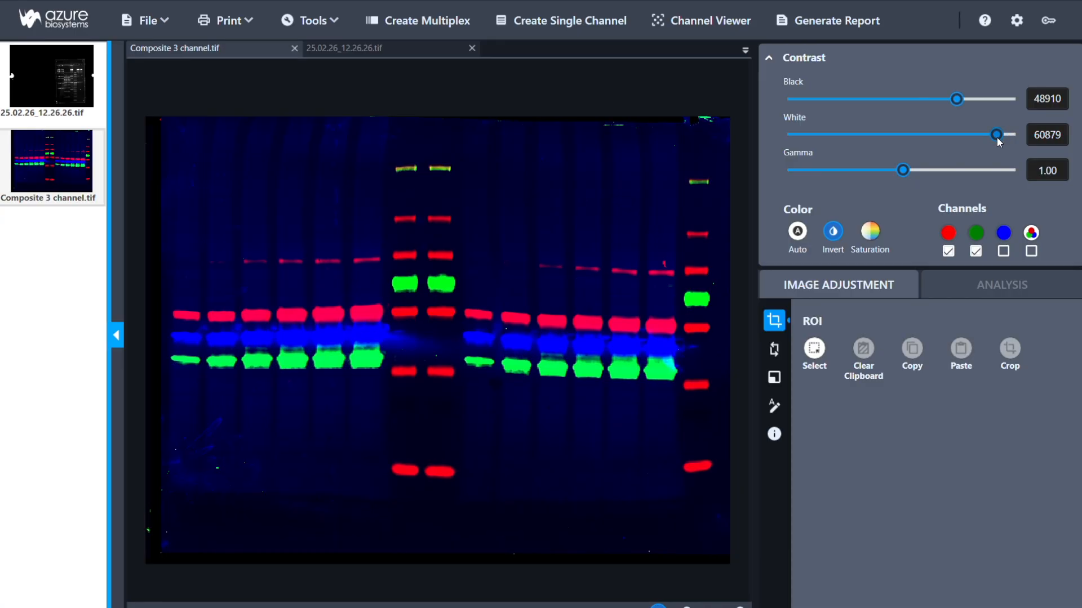
Step: Hide the blue and green channels of the composite image and set its contrast to 44470 black and 62416 white
{"action": "left_click", "coordinate": [1003, 233]}
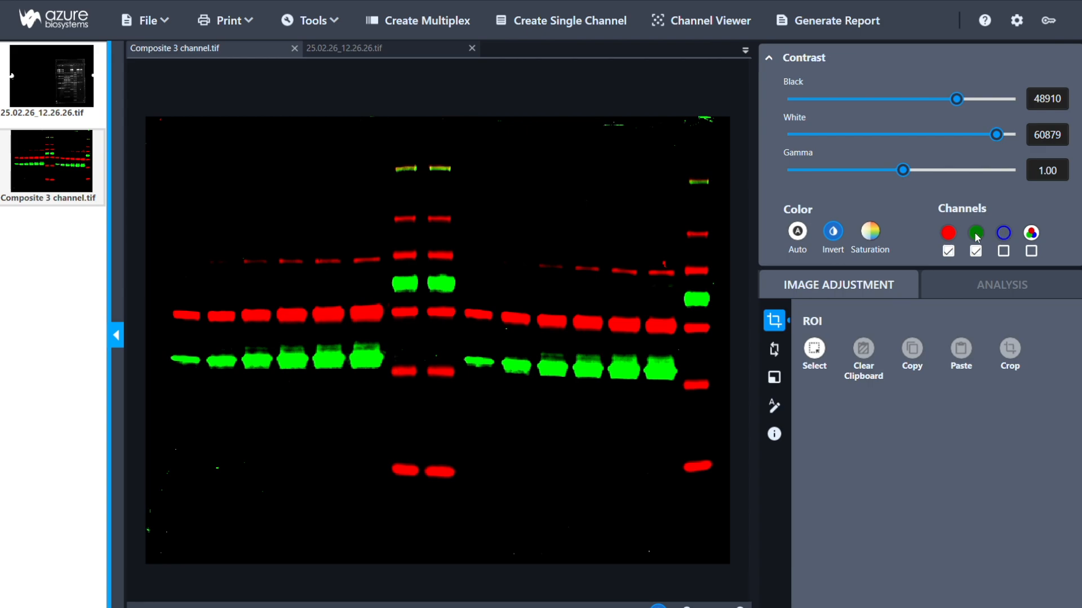
{"action": "left_click", "coordinate": [976, 232]}
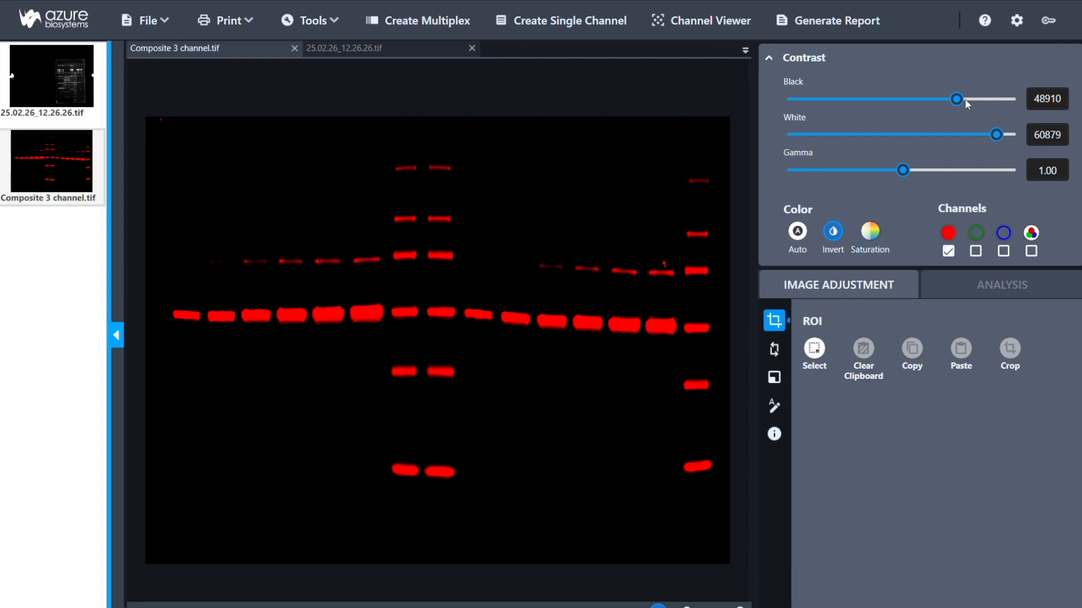
{"action": "left_click_drag", "start_coordinate": [995, 137], "coordinate": [1001, 135]}
Step: Toggle all color channels of the composite image off and on, and leave them all displayed
{"action": "left_click", "coordinate": [1031, 233]}
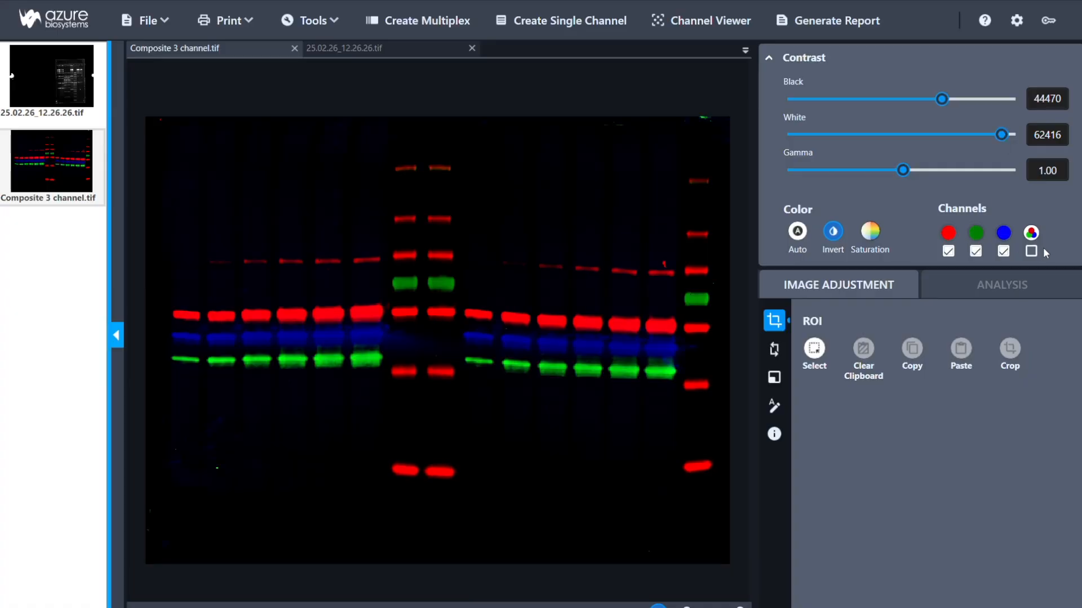
{"action": "left_click", "coordinate": [1033, 234]}
{"action": "left_click", "coordinate": [1032, 235]}
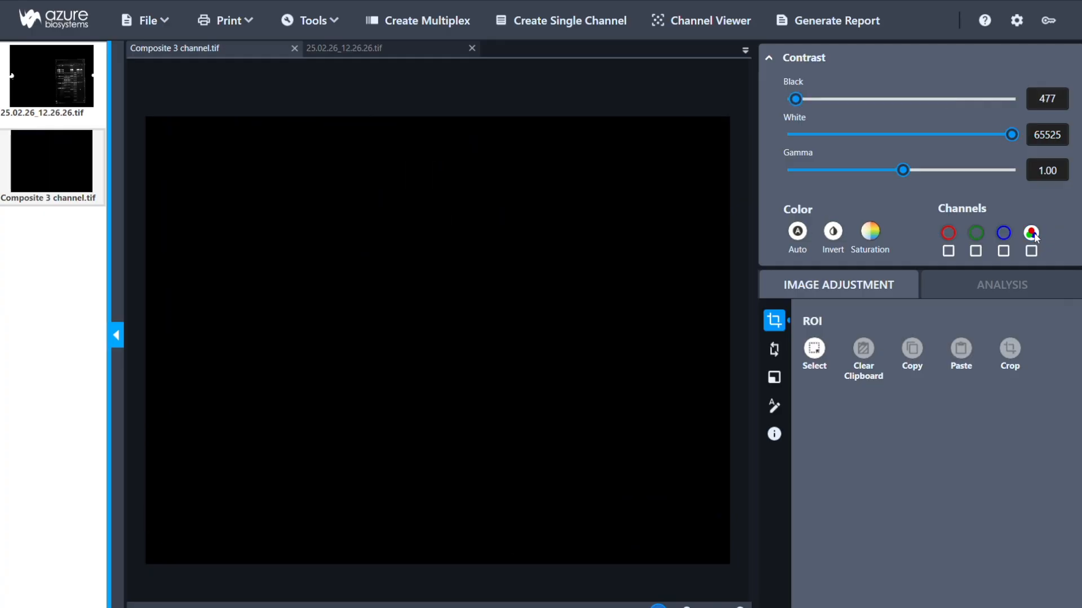
{"action": "left_click", "coordinate": [1033, 234]}
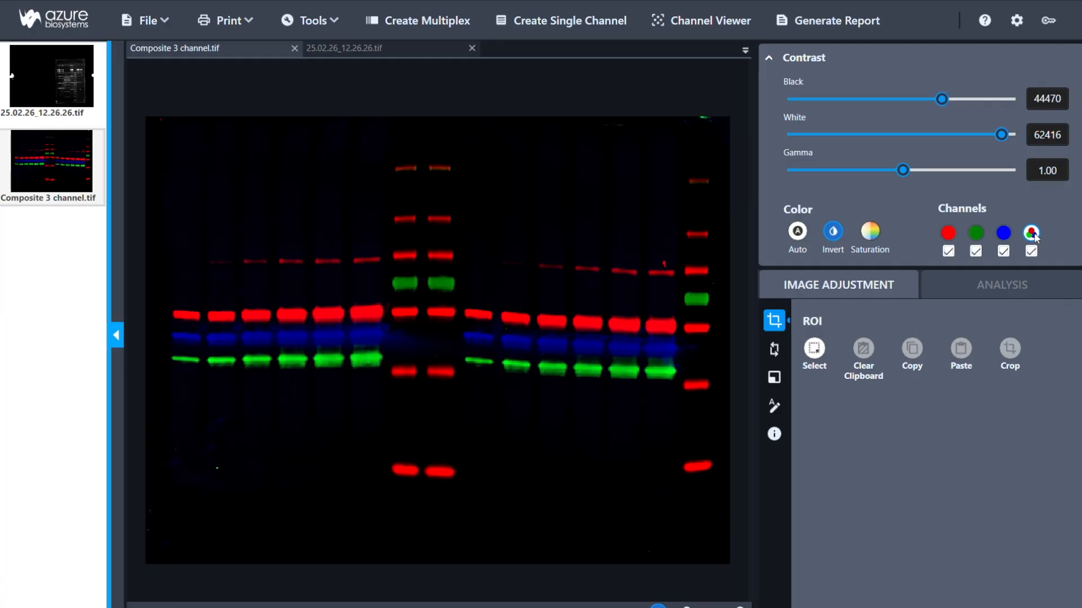
{"action": "left_click", "coordinate": [1033, 234]}
{"action": "left_click", "coordinate": [1033, 234]}
Step: Crop 25.02.26_12.26.26.tif to a region of about 613 by 887 pixels around the gel, starting at X 850, Y 251
{"action": "left_click", "coordinate": [57, 91]}
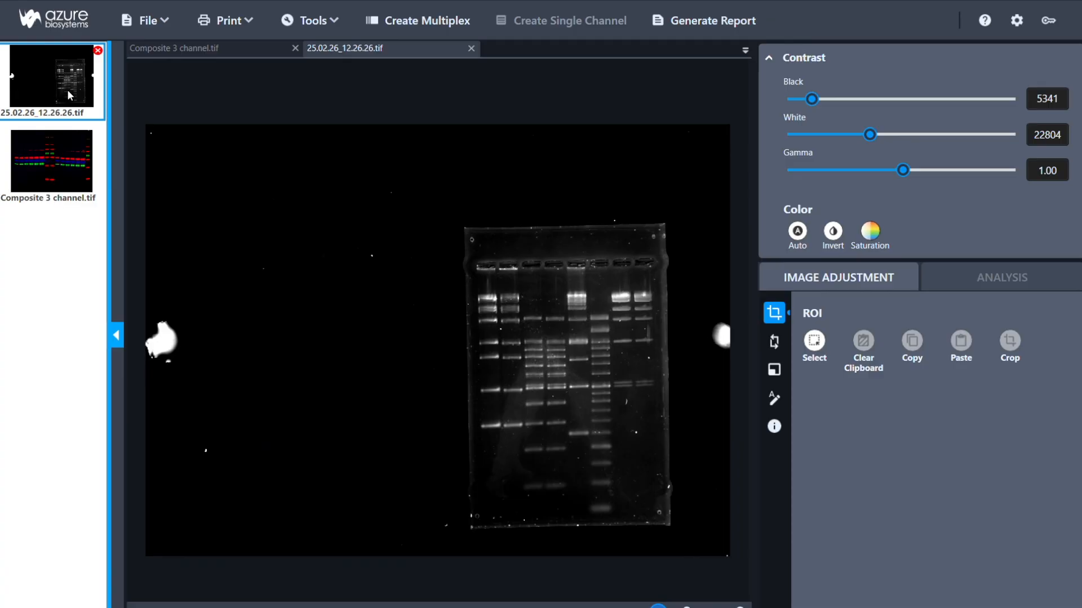
{"action": "left_click", "coordinate": [814, 342]}
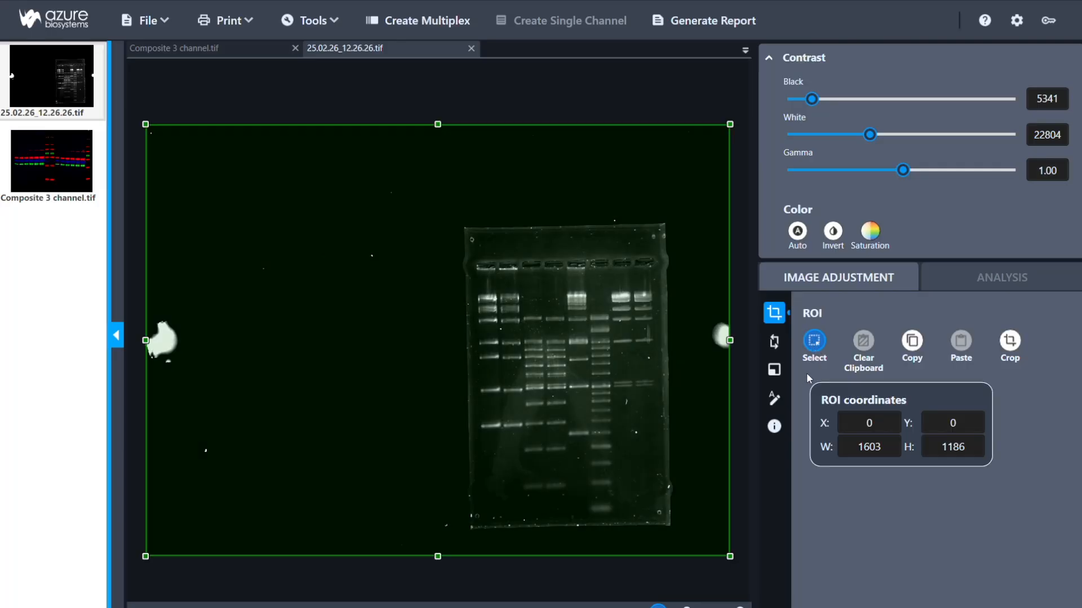
{"action": "left_click_drag", "start_coordinate": [145, 125], "coordinate": [455, 215]}
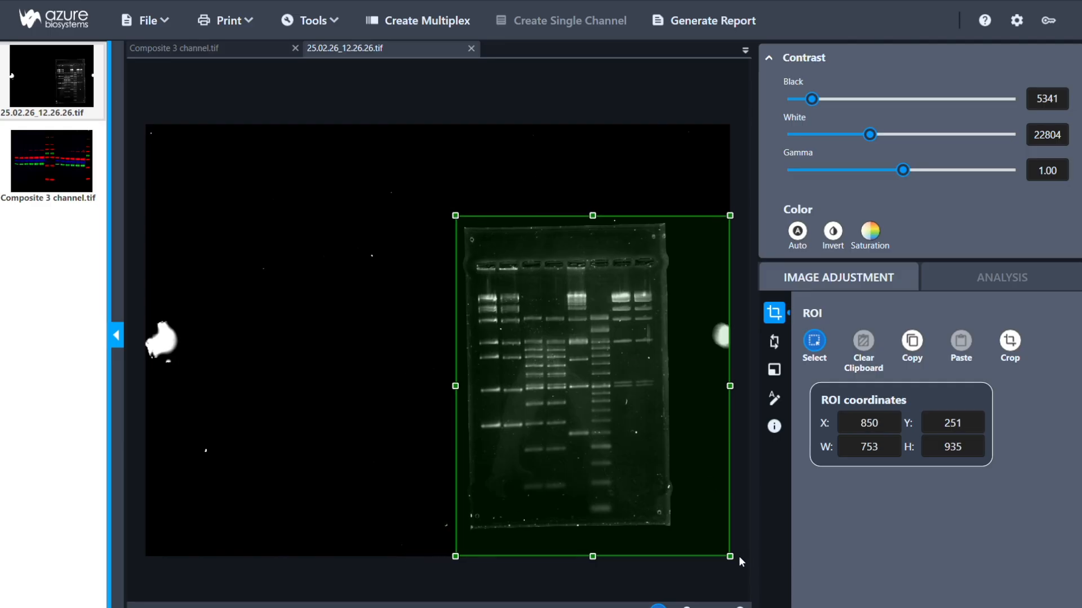
{"action": "left_click_drag", "start_coordinate": [730, 556], "coordinate": [680, 539]}
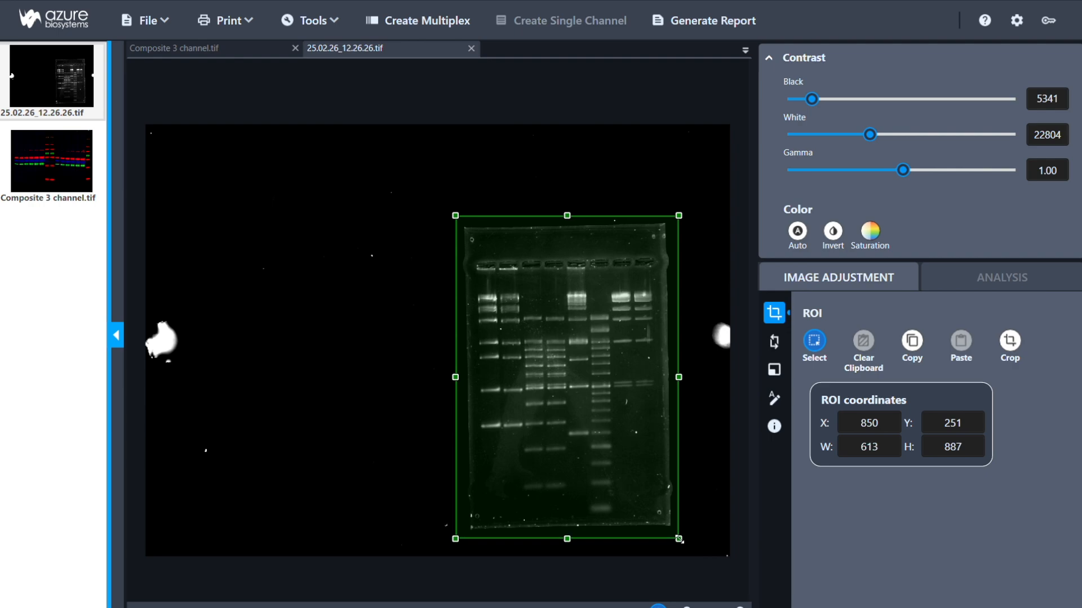
{"action": "left_click", "coordinate": [1010, 341]}
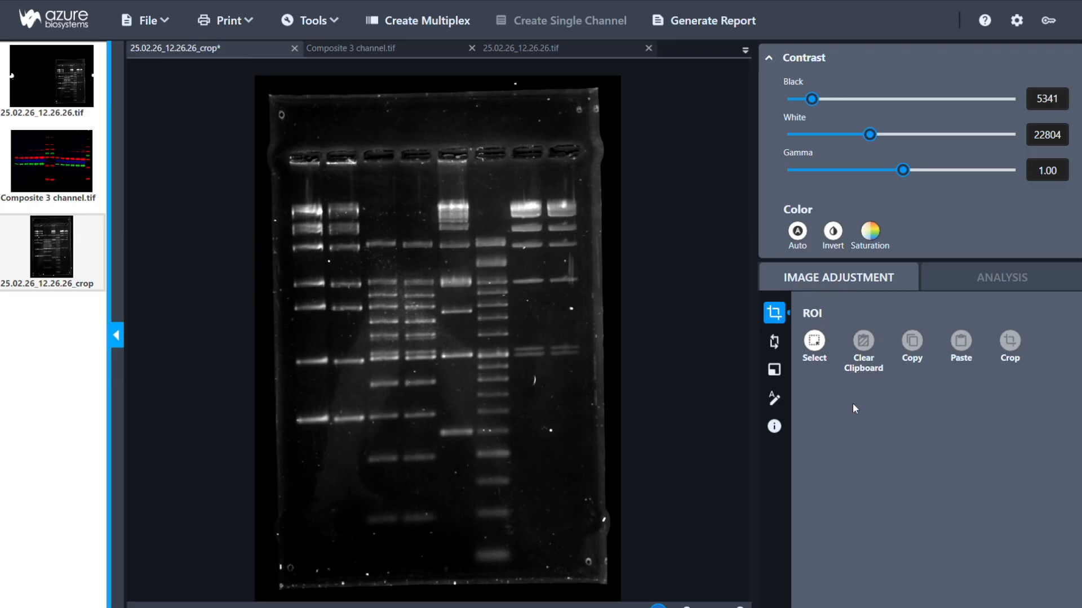
Step: Straighten the cropped gel image by applying an arbitrary rotation of 0.90 degrees
{"action": "left_click", "coordinate": [774, 343]}
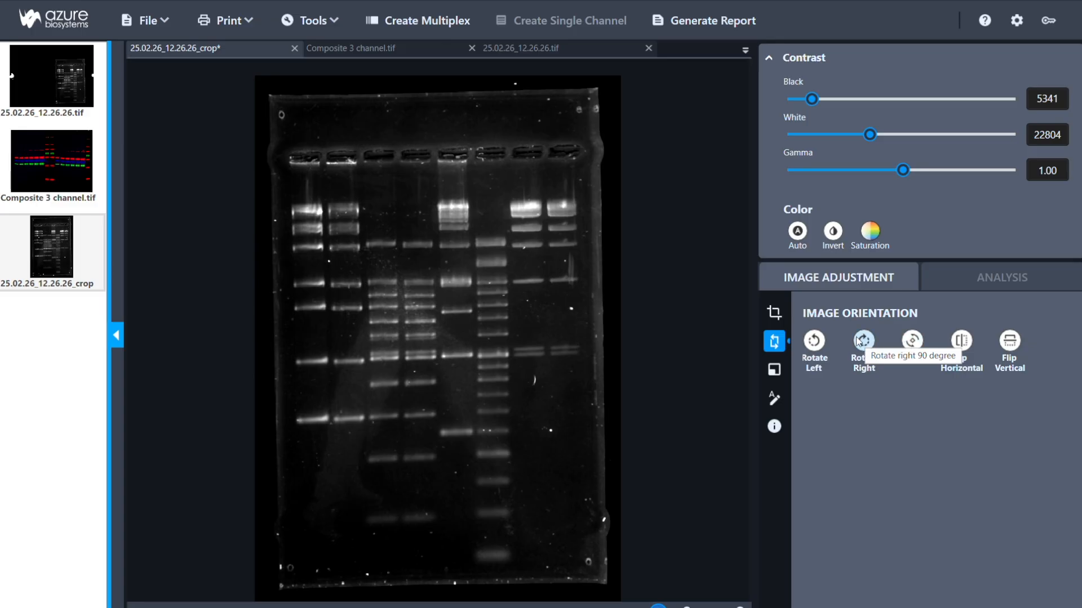
{"action": "left_click", "coordinate": [909, 345]}
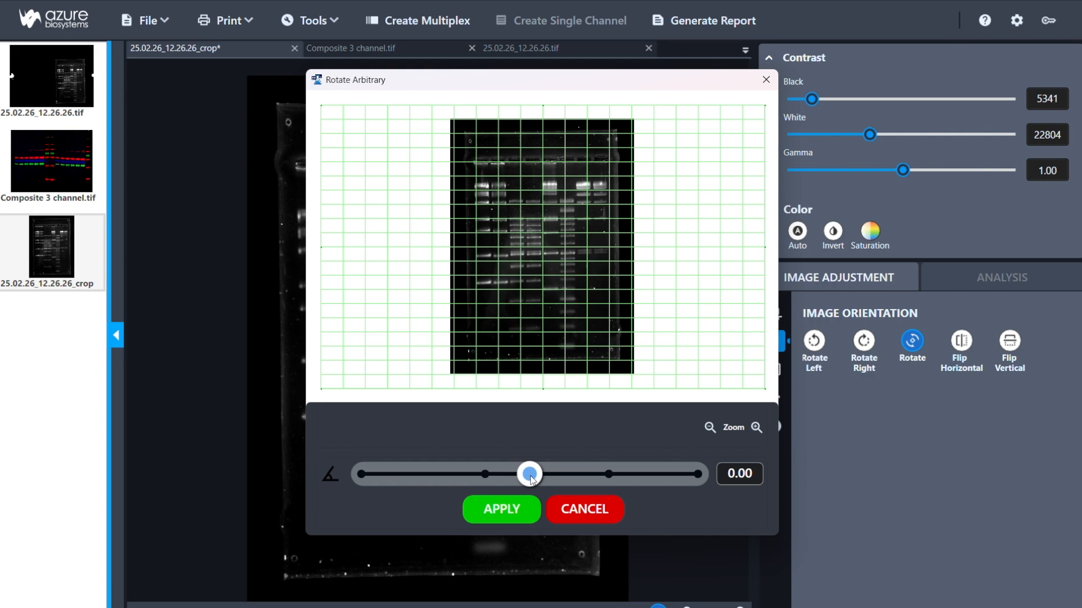
{"action": "mouse_move", "coordinate": [531, 479]}
{"action": "left_mouse_down"}
{"action": "mouse_move", "coordinate": [566, 481]}
{"action": "mouse_move", "coordinate": [531, 483]}
{"action": "left_mouse_up"}
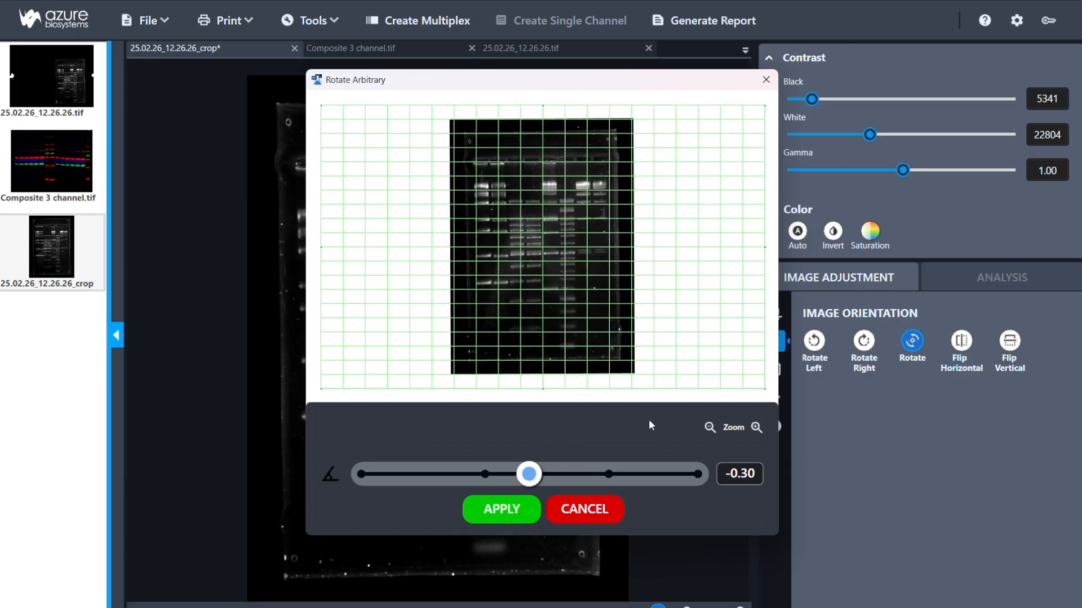
{"action": "left_click", "coordinate": [756, 427]}
{"action": "left_click", "coordinate": [757, 427]}
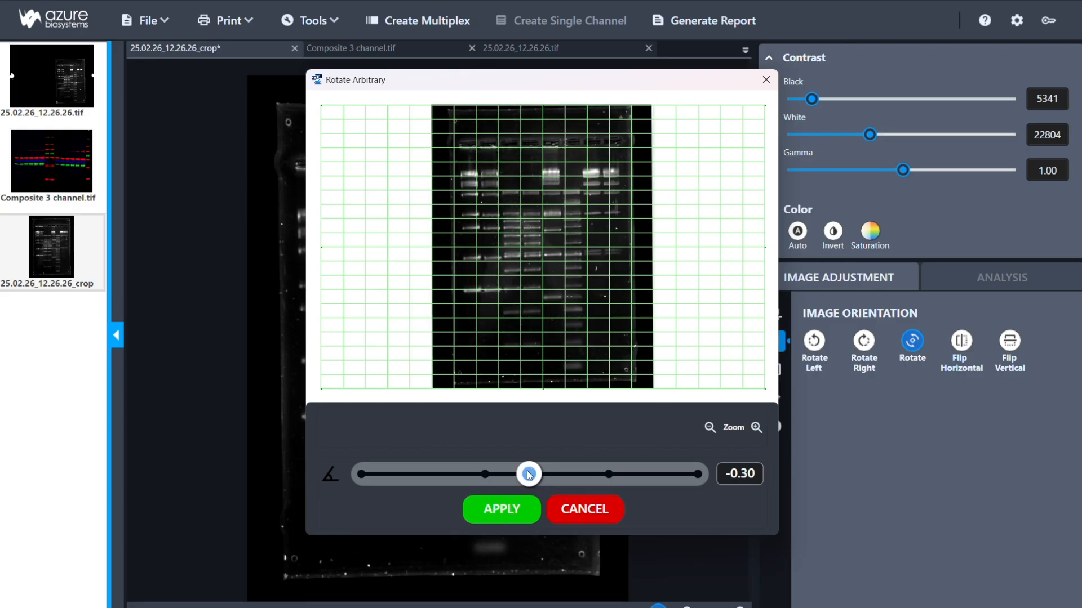
{"action": "left_click_drag", "start_coordinate": [530, 475], "coordinate": [531, 477]}
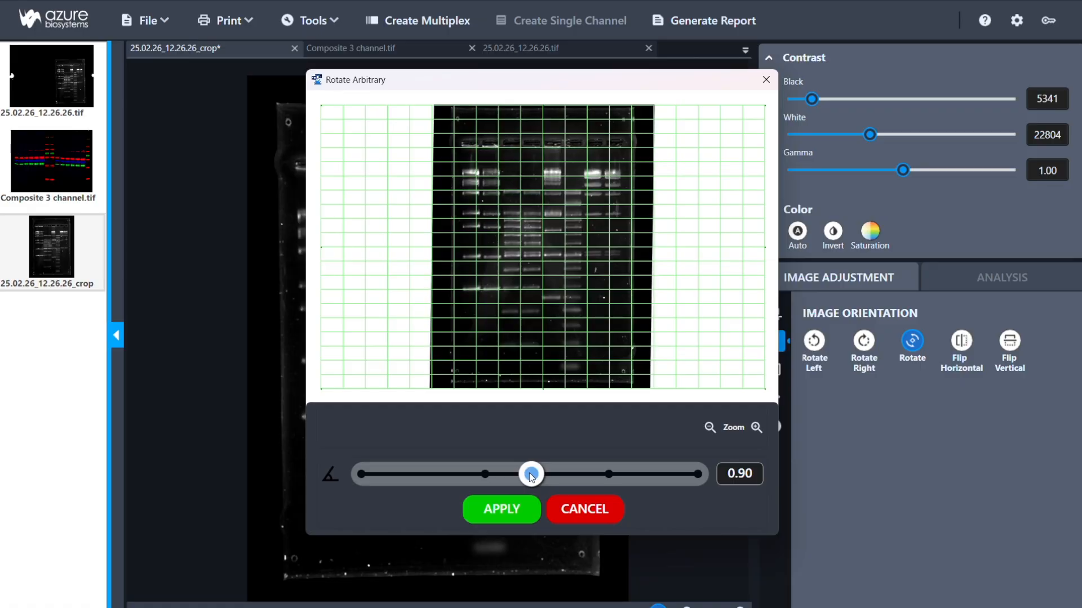
{"action": "left_click", "coordinate": [512, 517]}
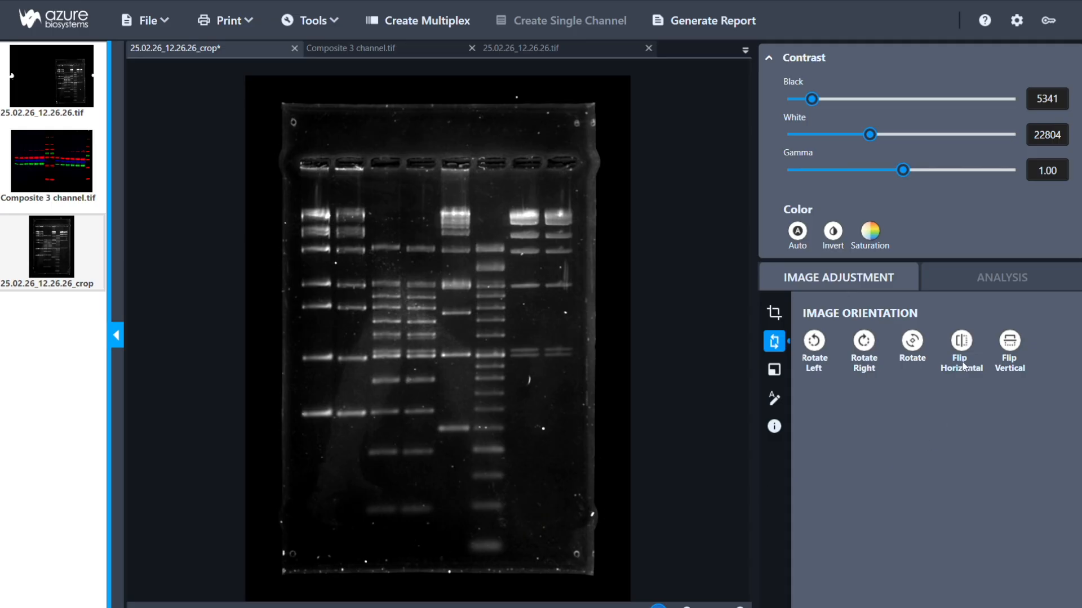
Step: Try flipping the cropped gel image horizontally and vertically, reversing each flip
{"action": "left_click", "coordinate": [959, 345]}
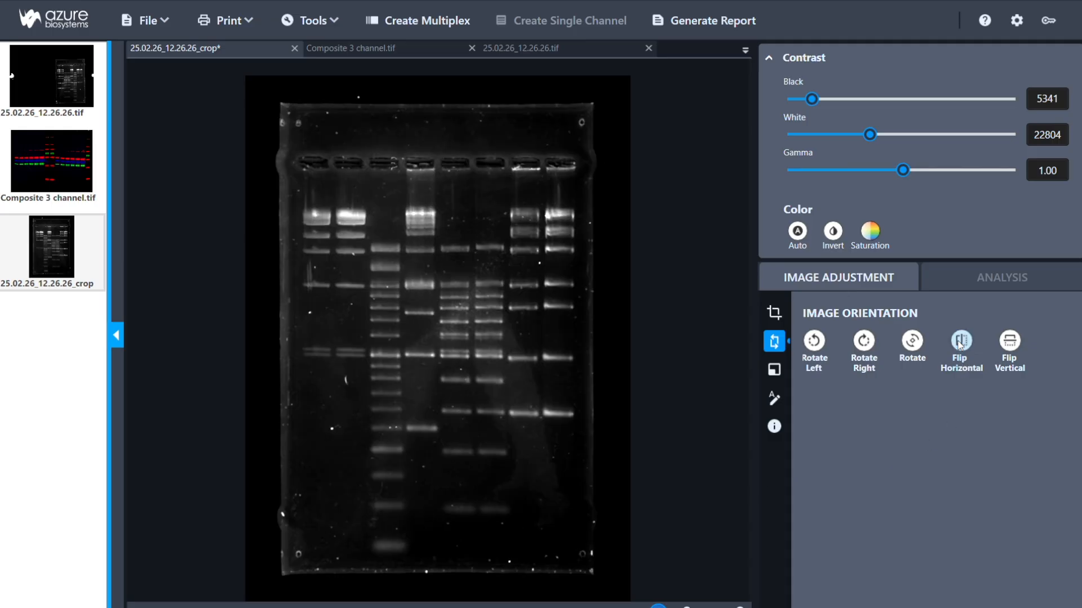
{"action": "left_click", "coordinate": [960, 345]}
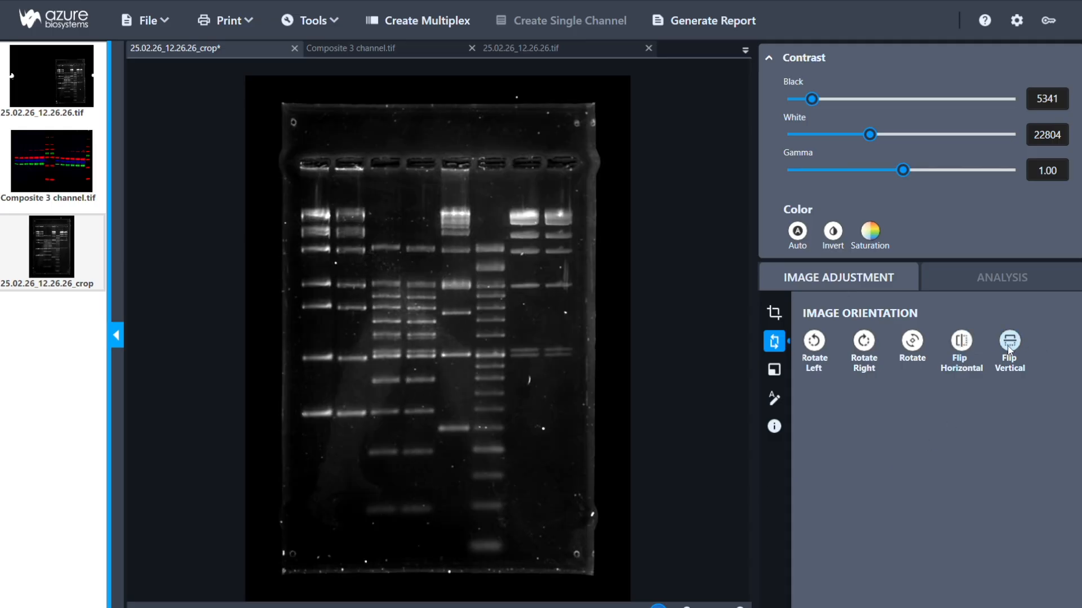
{"action": "left_click", "coordinate": [1008, 342]}
{"action": "left_click", "coordinate": [1008, 342]}
Step: Open the resize settings for the cropped gel image
{"action": "left_click", "coordinate": [775, 371]}
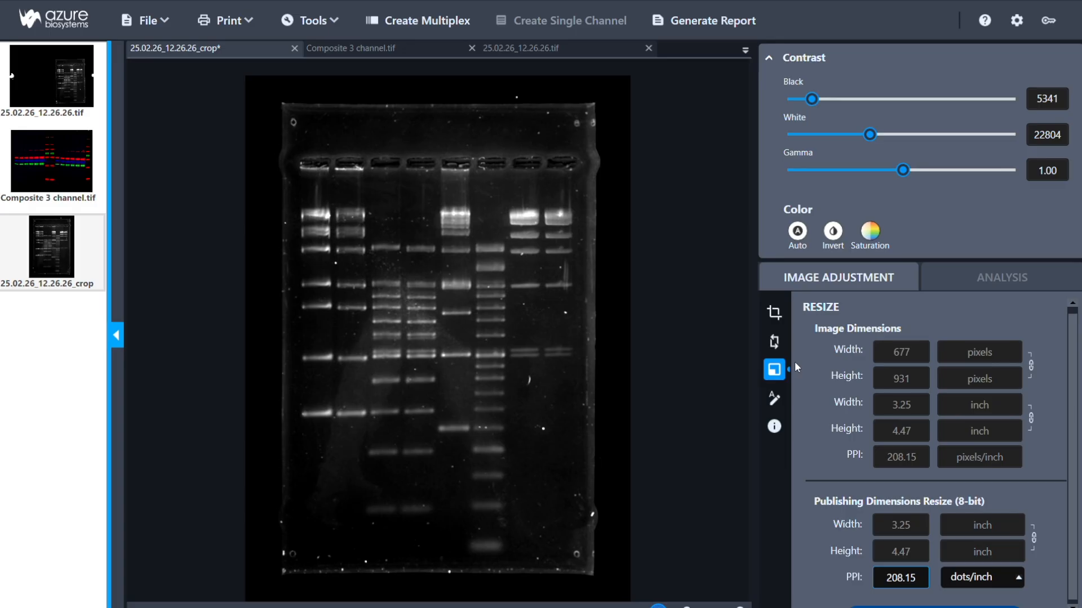